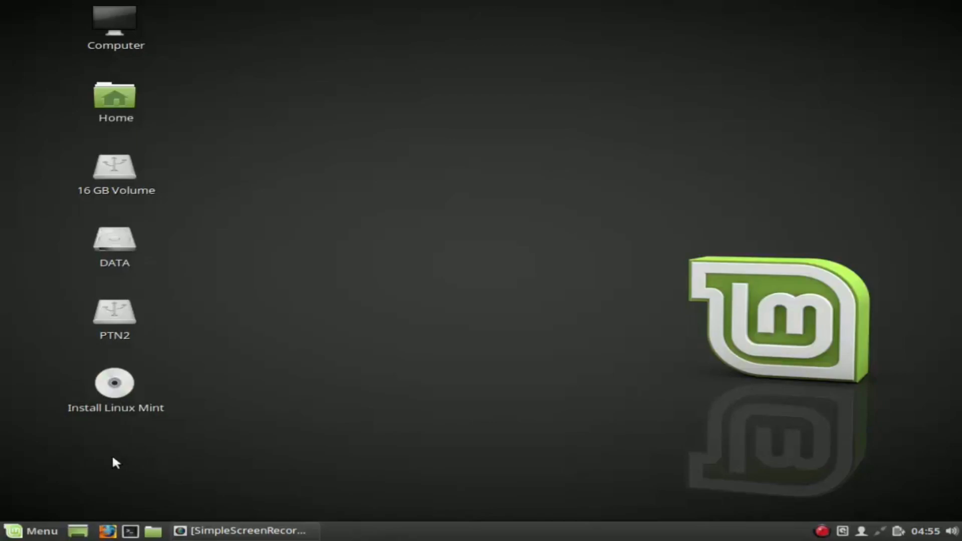
Step: Launch GParted via a 'gp' menu search, maximize it, and ignore the Libparted error
left_click(8, 534)
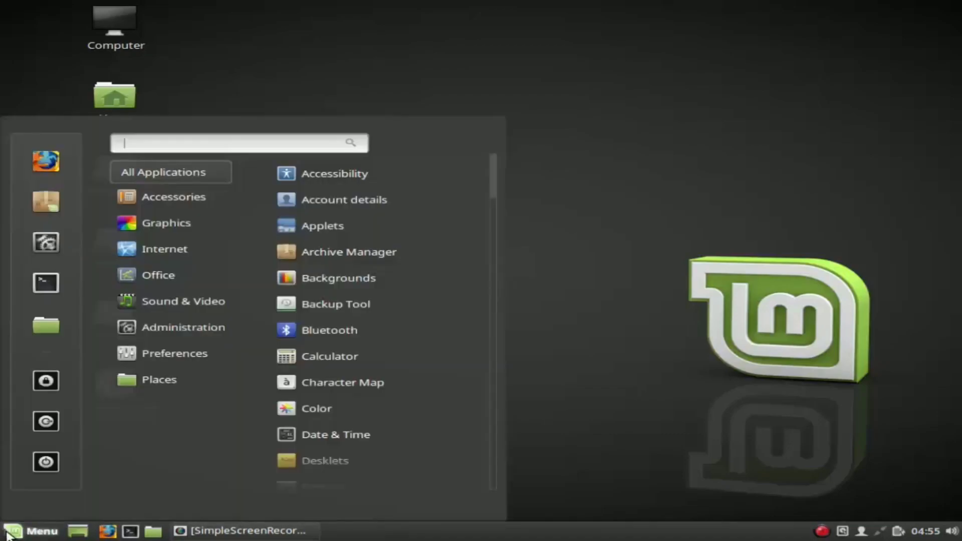
type("gp")
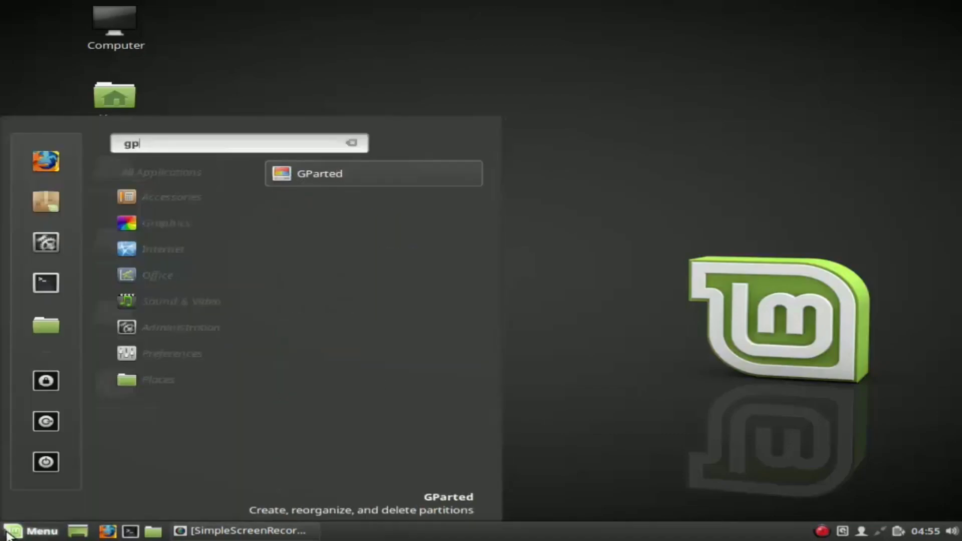
key("Return")
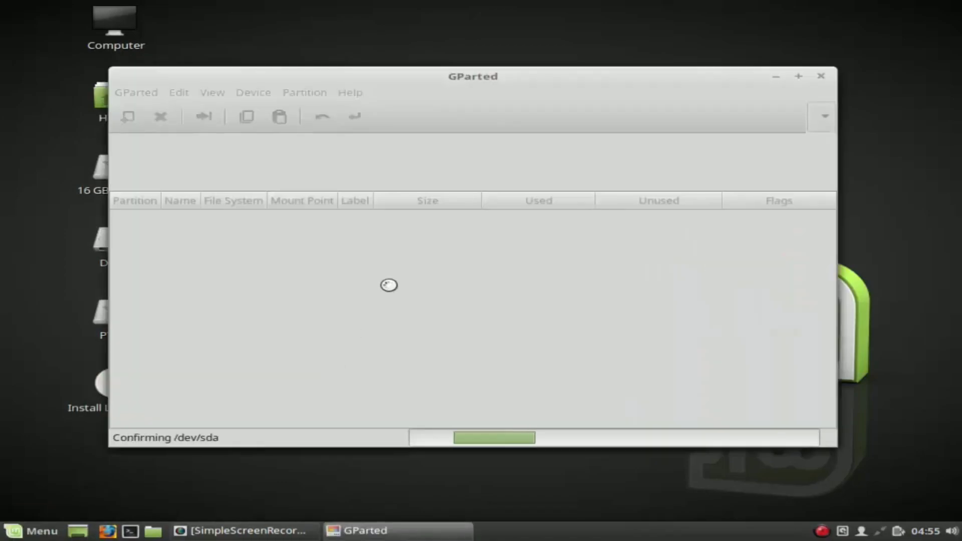
double_click(462, 76)
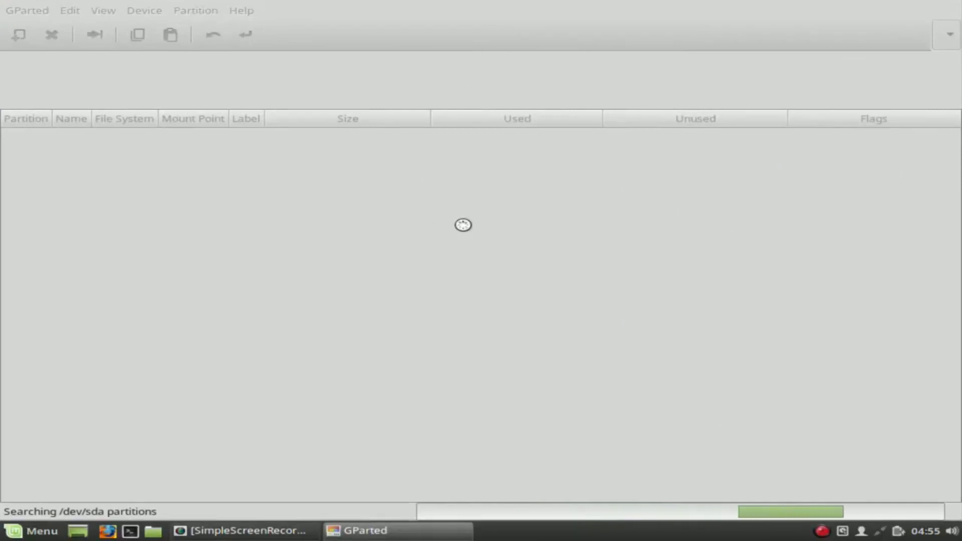
left_click(607, 295)
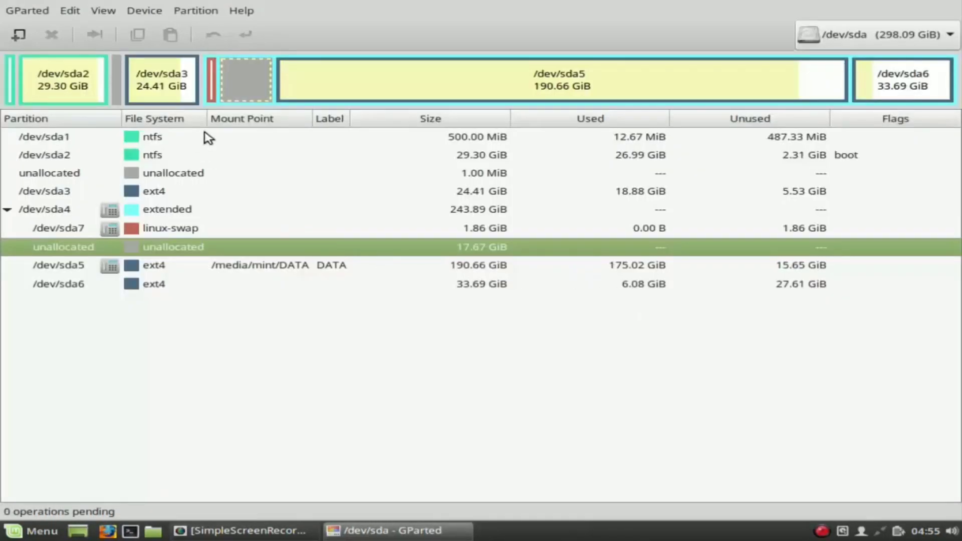
Step: Inspect /dev/sda1, /dev/sda2, /dev/sda6 and the swap partition without changes, then close GParted
left_click(233, 137)
left_click(195, 171)
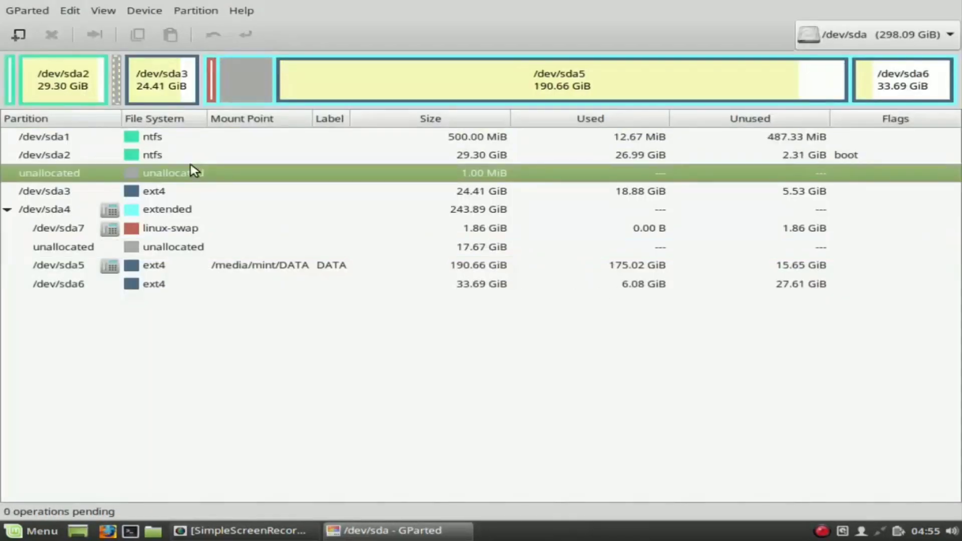
left_click(175, 159)
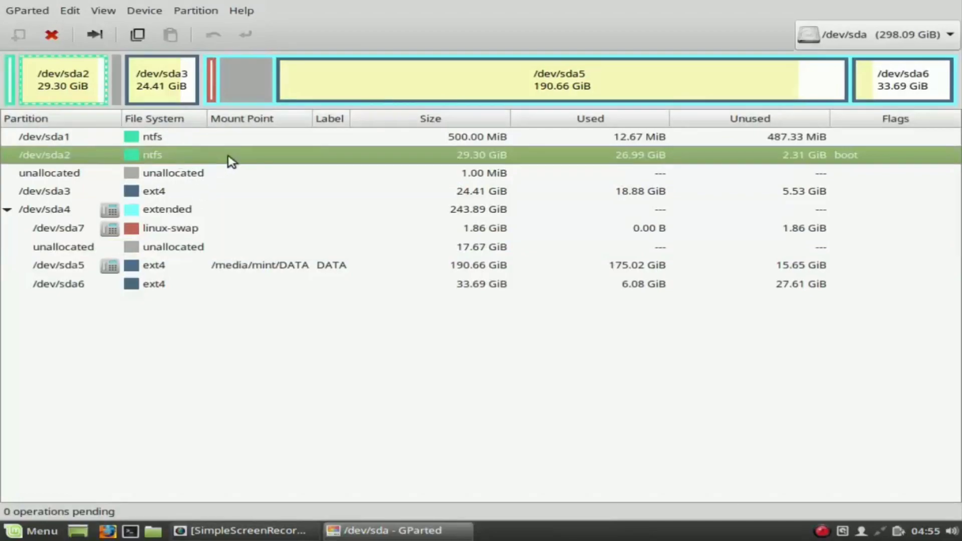
left_click(189, 285)
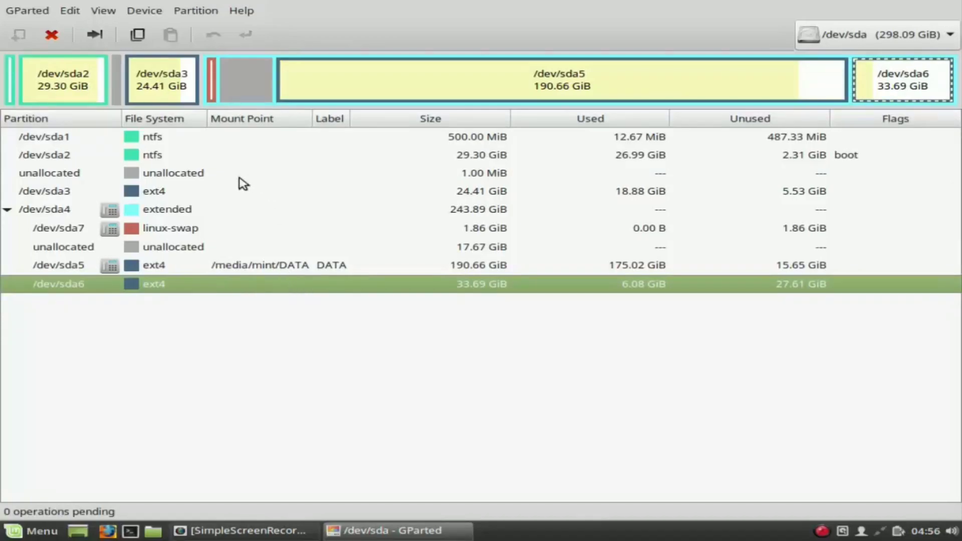
right_click(172, 282)
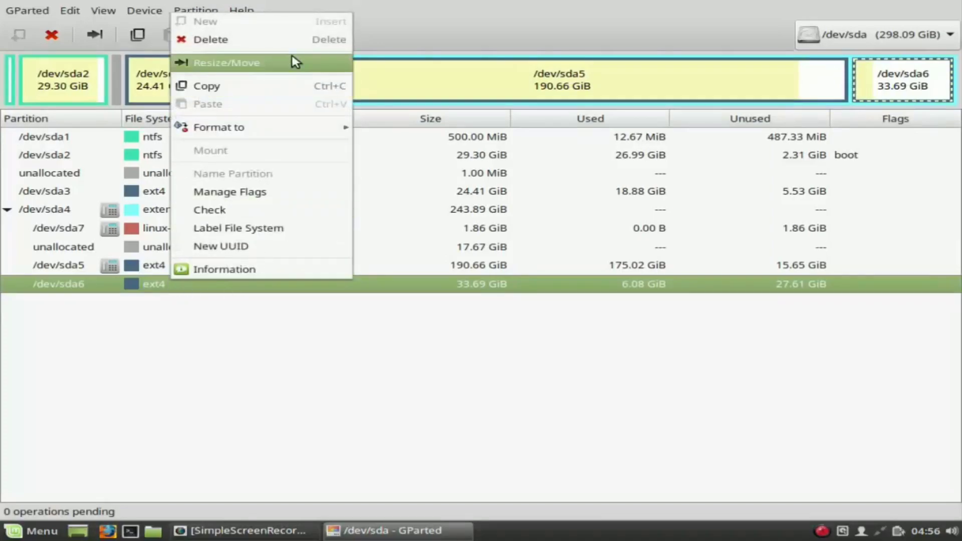
mouse_move(313, 127)
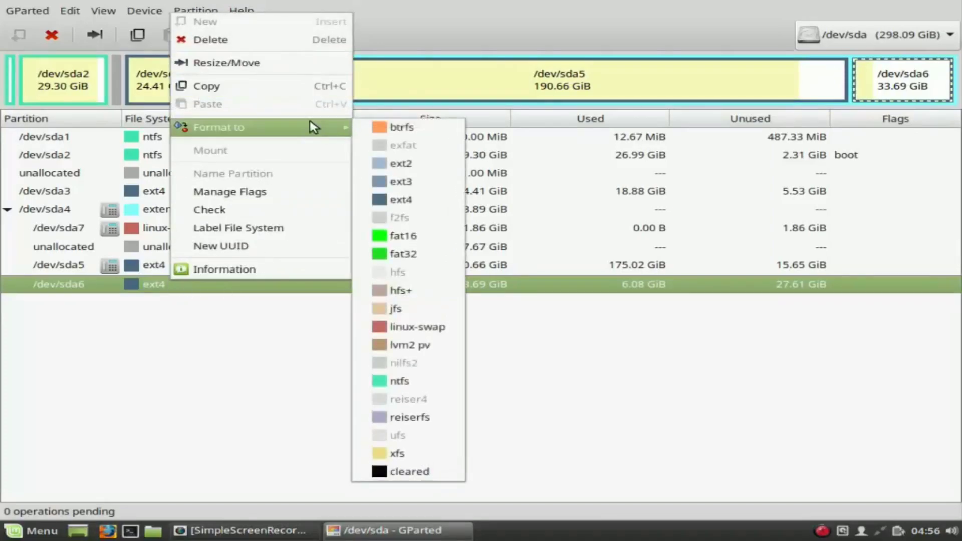
left_click(236, 326)
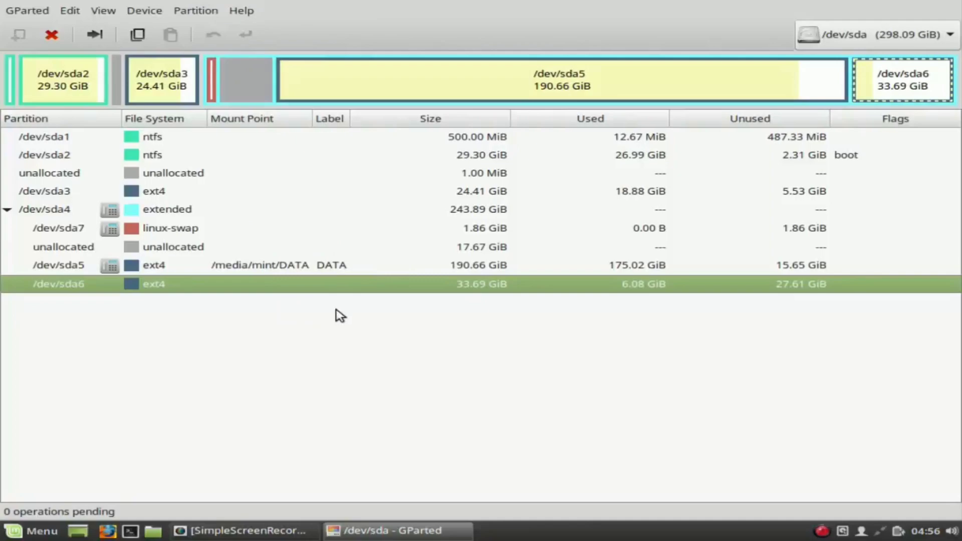
left_click(181, 230)
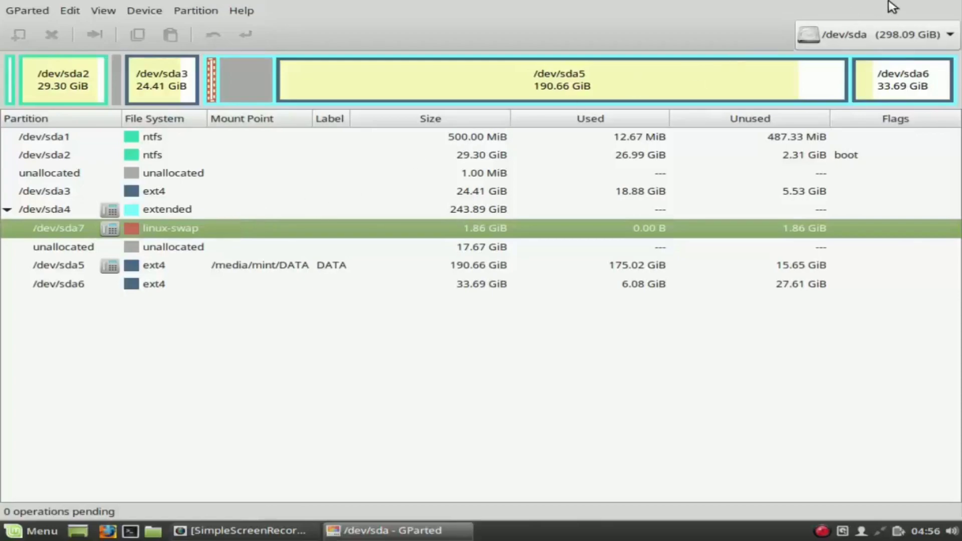
left_click(955, 4)
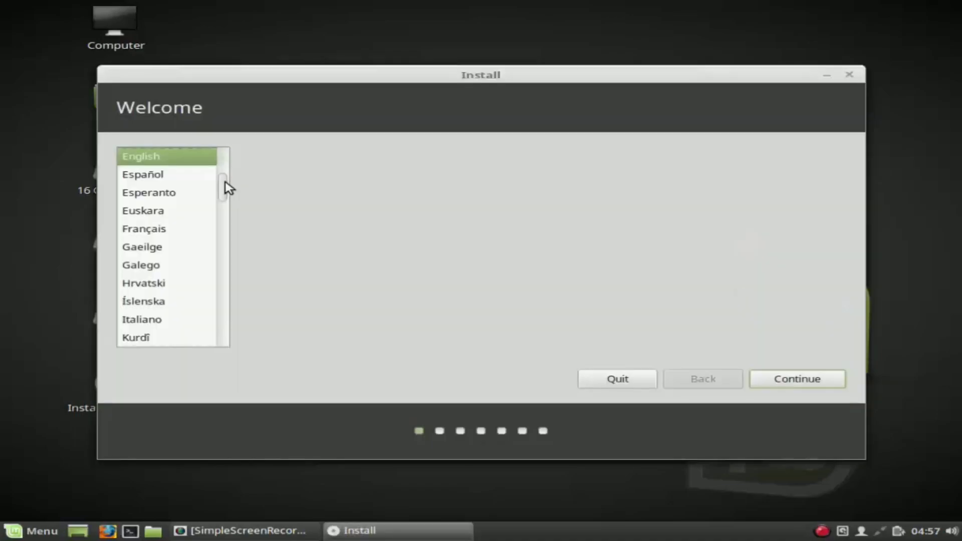
Step: Leave English selected on the Welcome screen and continue
scroll(229, 301, "down", 10)
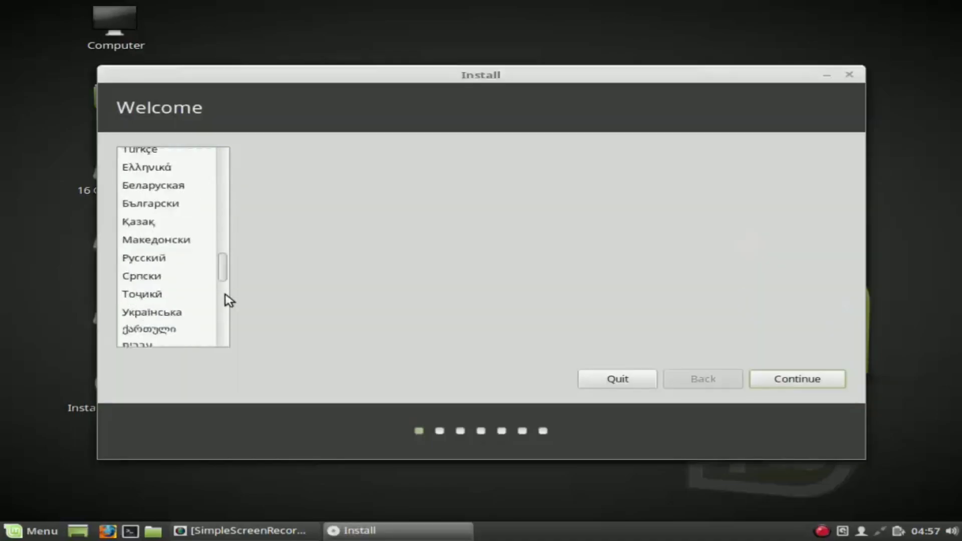
left_click_drag(225, 295, 309, 195)
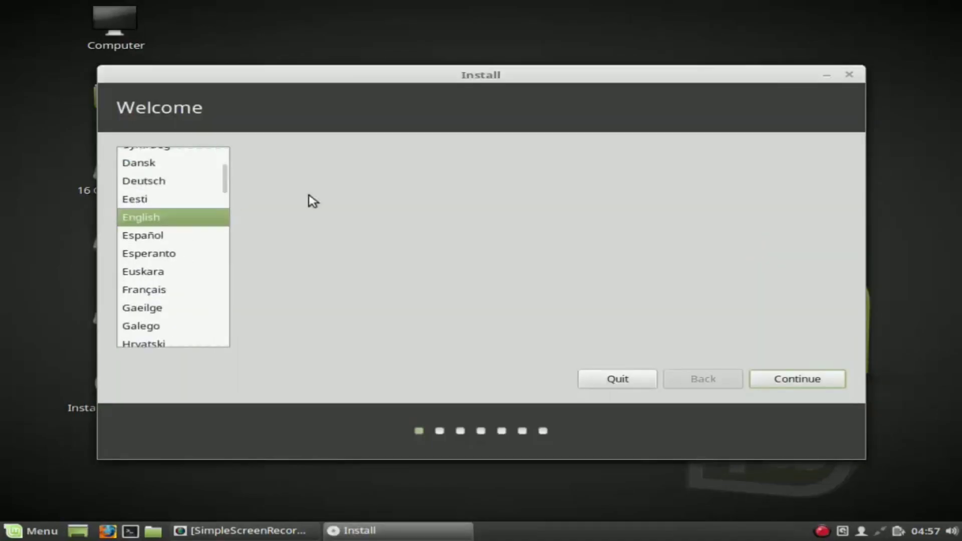
left_click(787, 378)
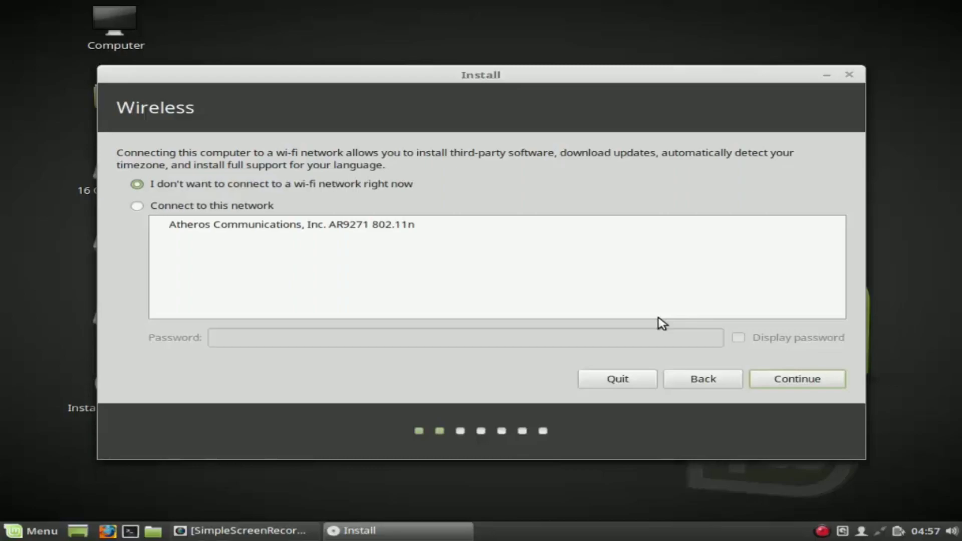
Step: Skip connecting to wi-fi and leave third-party software unticked
left_click(799, 380)
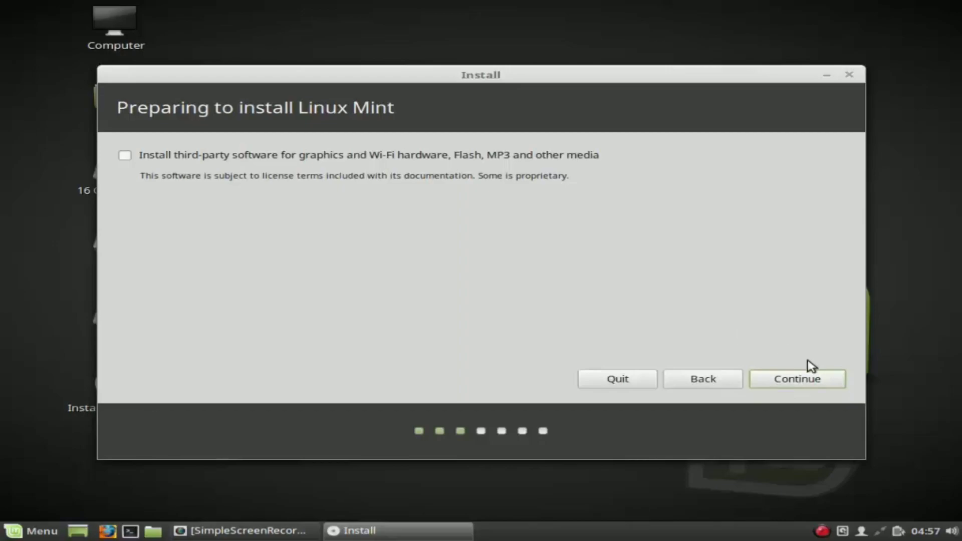
left_click(807, 379)
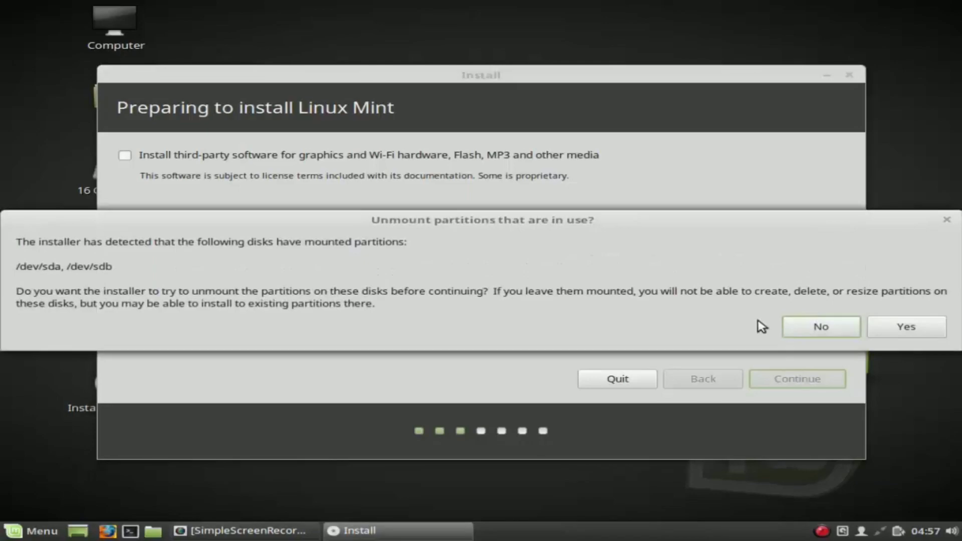
Step: Confirm unmounting the in-use partitions on /dev/sda and /dev/sdb
left_click(902, 327)
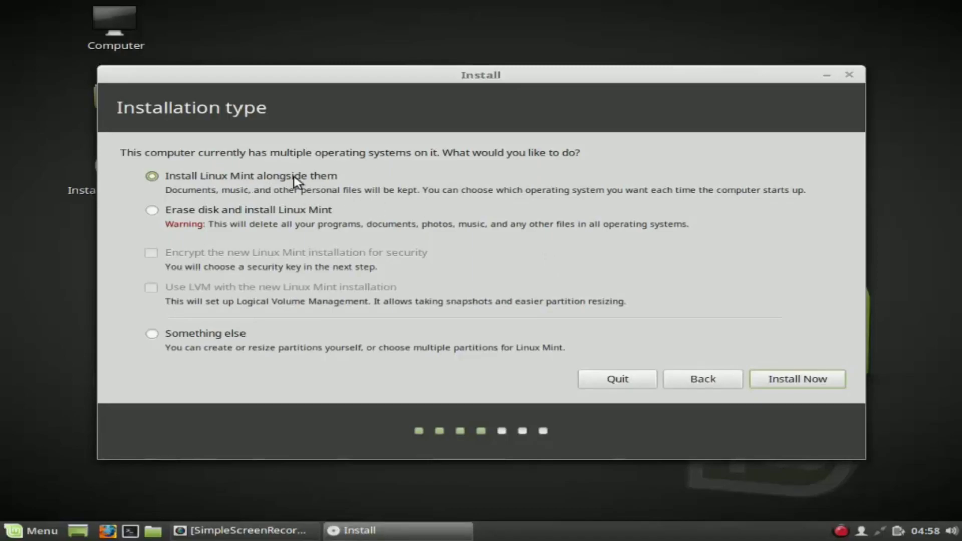
Step: Choose 'Something else' as the installation type and continue
left_click(200, 336)
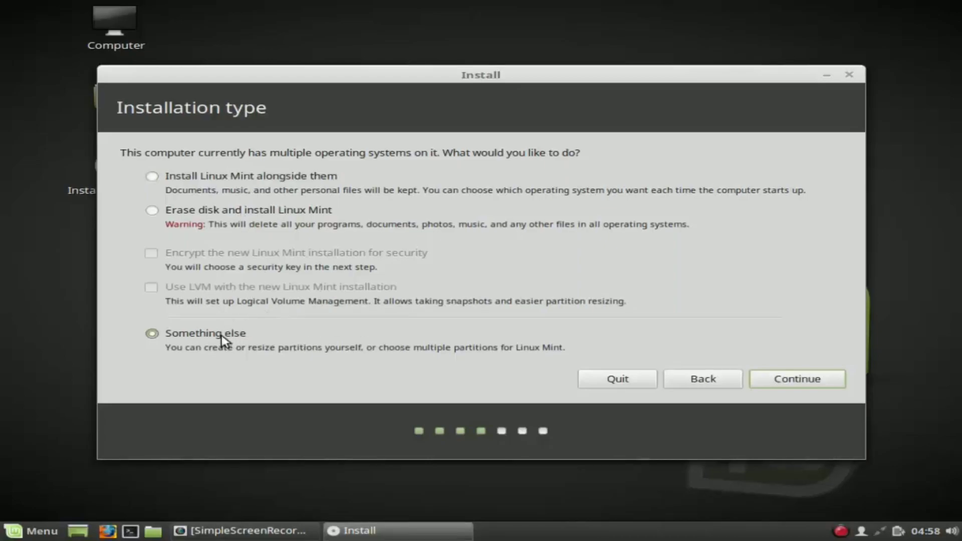
left_click(787, 387)
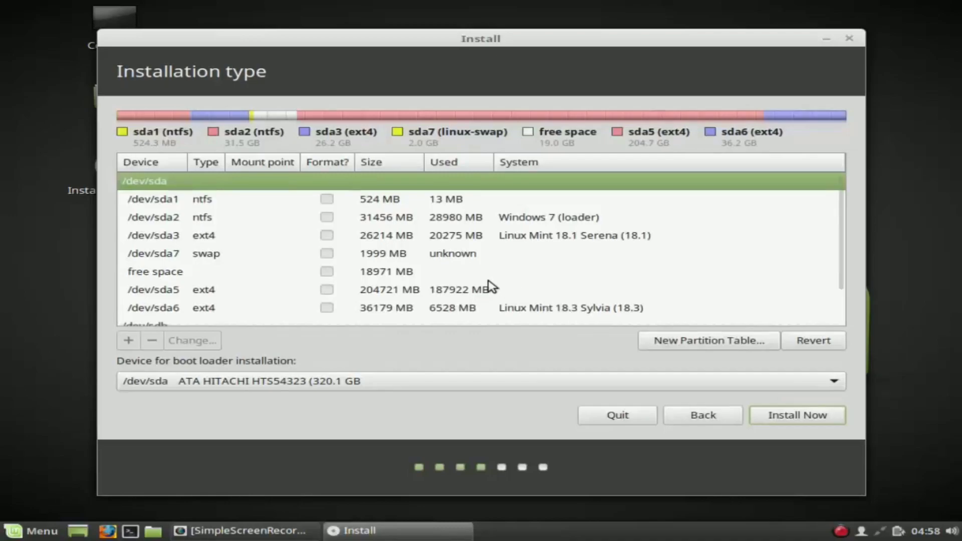
Step: Edit /dev/sda6 to use Ext4, format it, and mount it at /
left_click(432, 311)
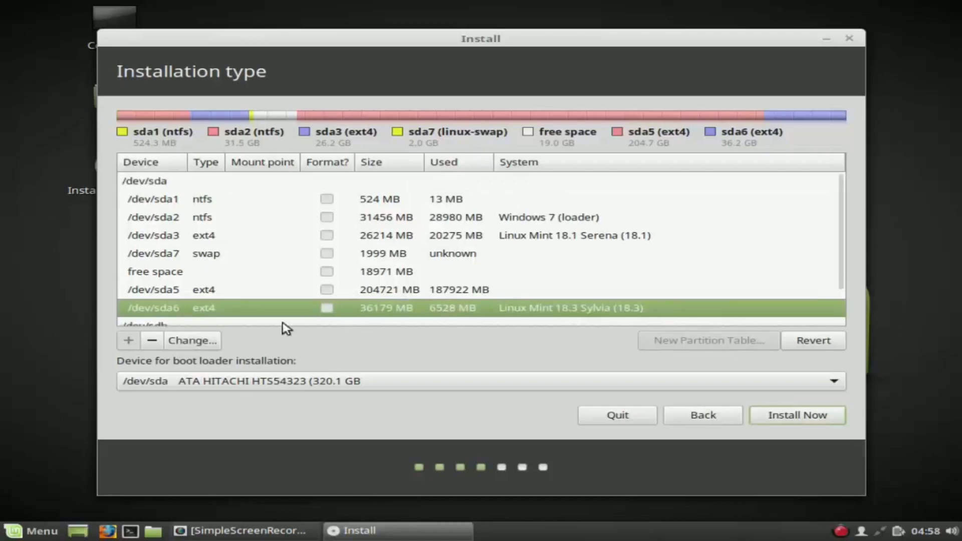
left_click(193, 341)
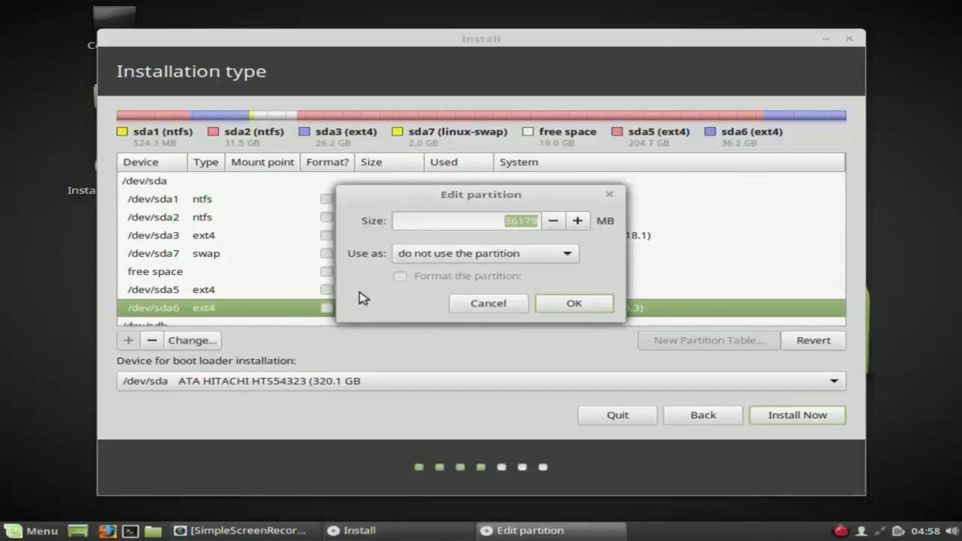
left_click(489, 254)
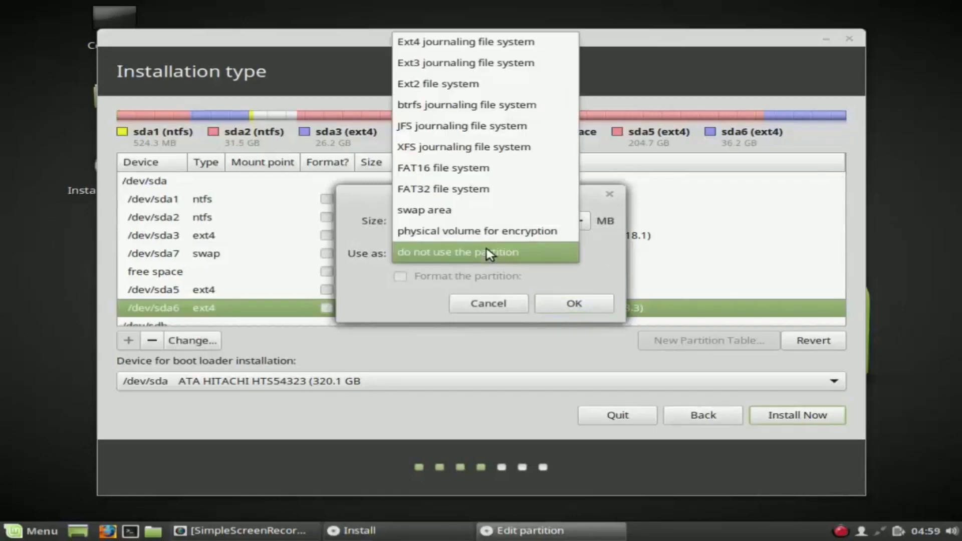
left_click(449, 46)
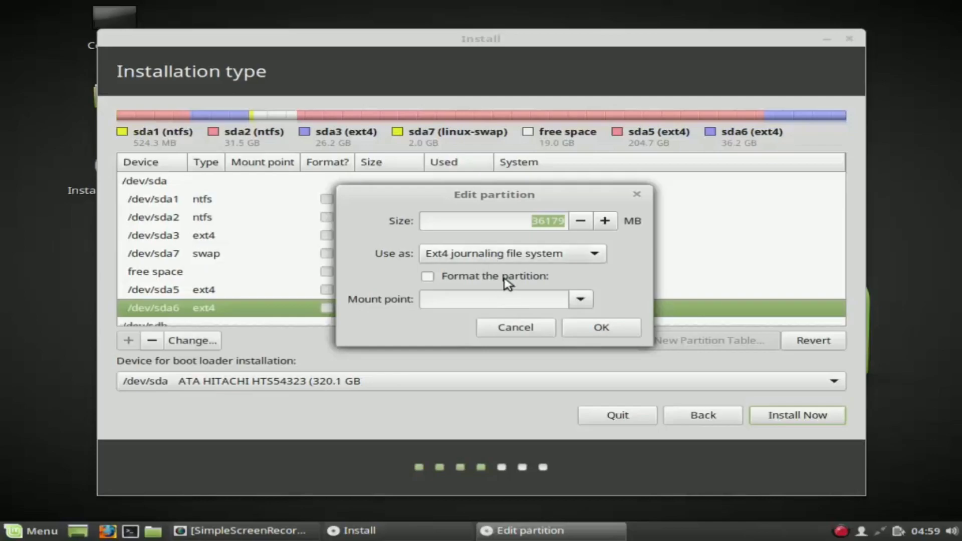
left_click(466, 277)
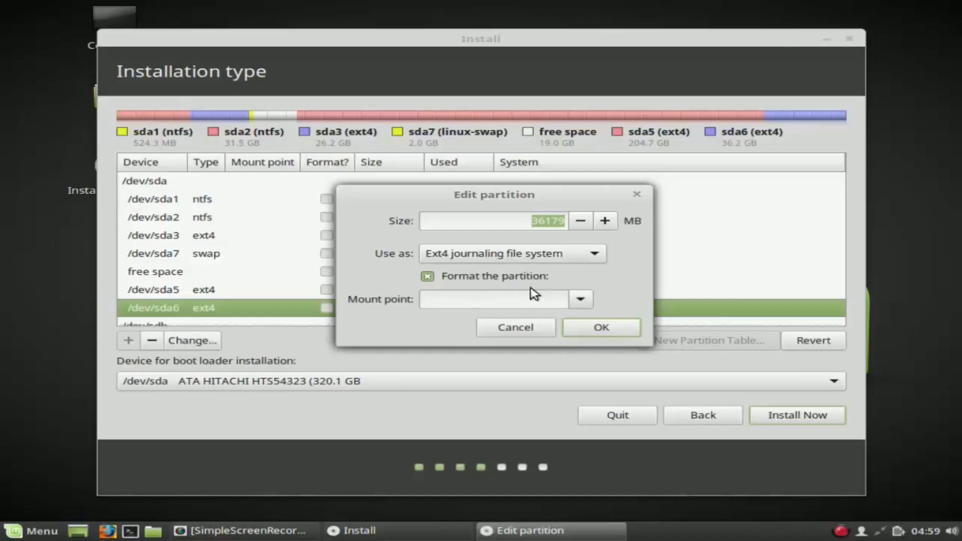
left_click(589, 300)
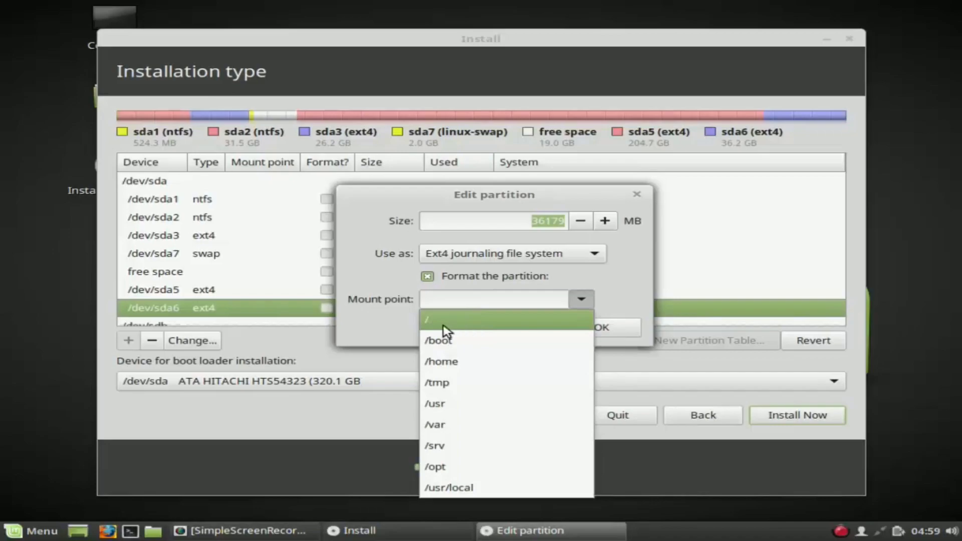
left_click(443, 326)
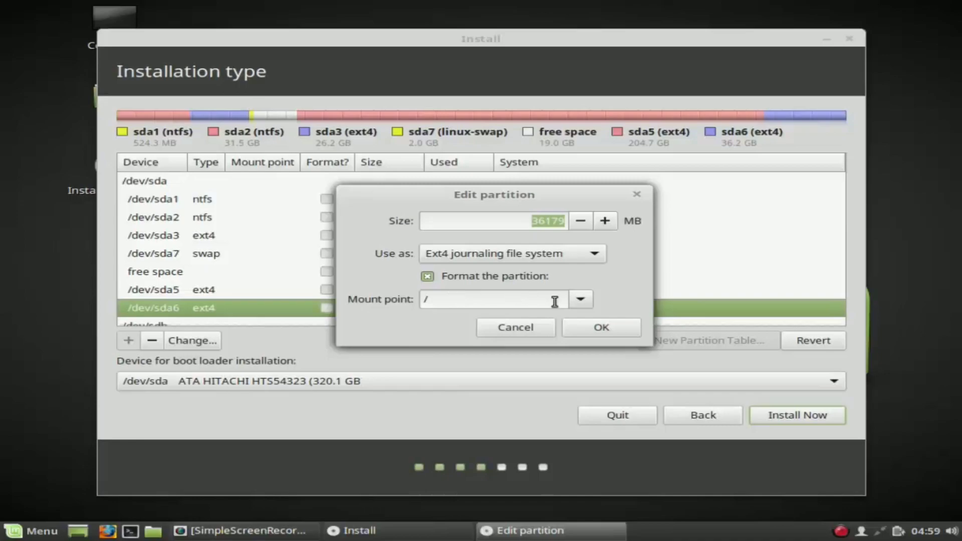
left_click(581, 301)
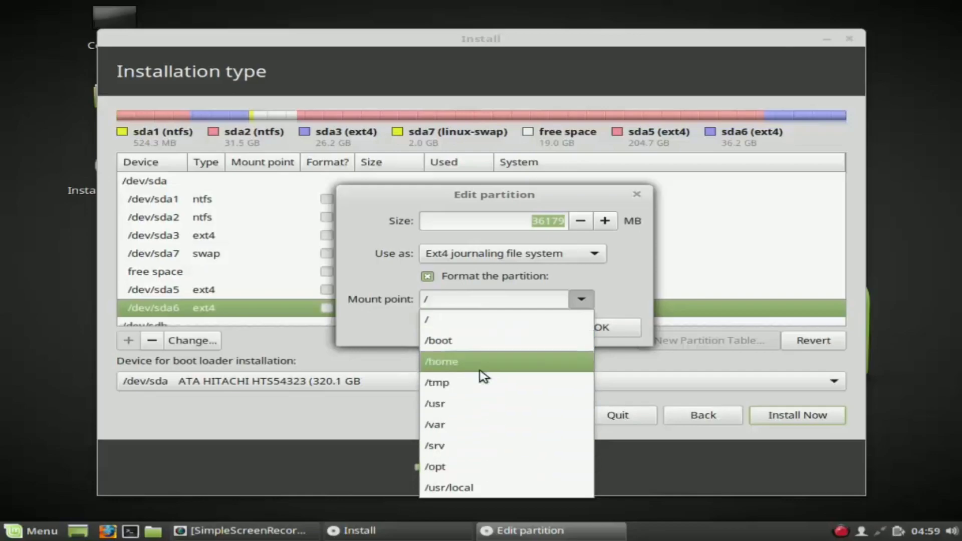
left_click(434, 321)
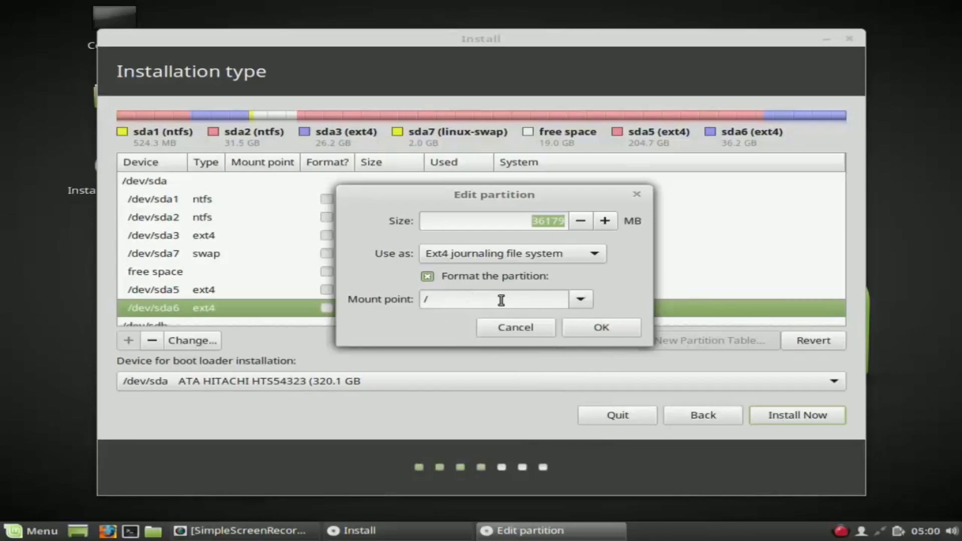
left_click(594, 329)
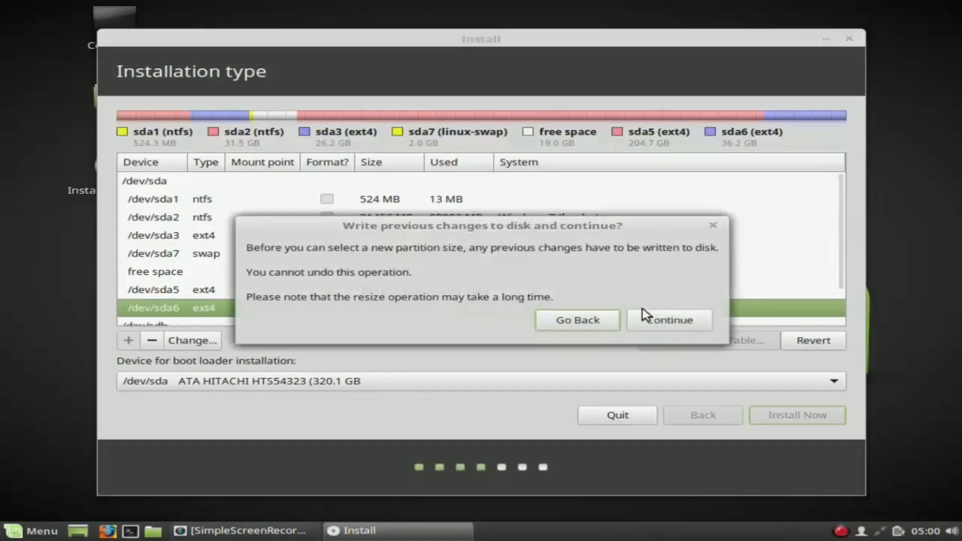
Step: Confirm writing the partition changes to disk and begin with Install Now
left_click(661, 320)
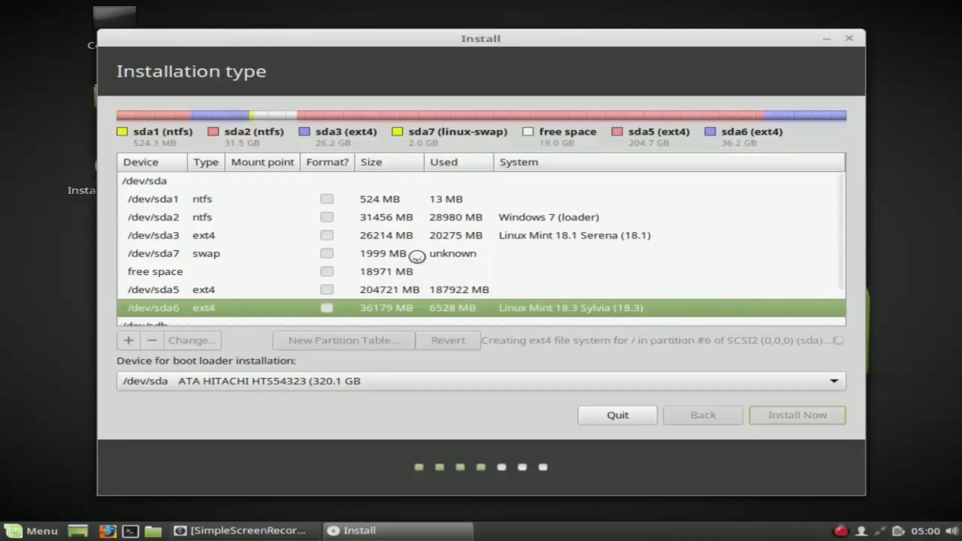
left_click(379, 272)
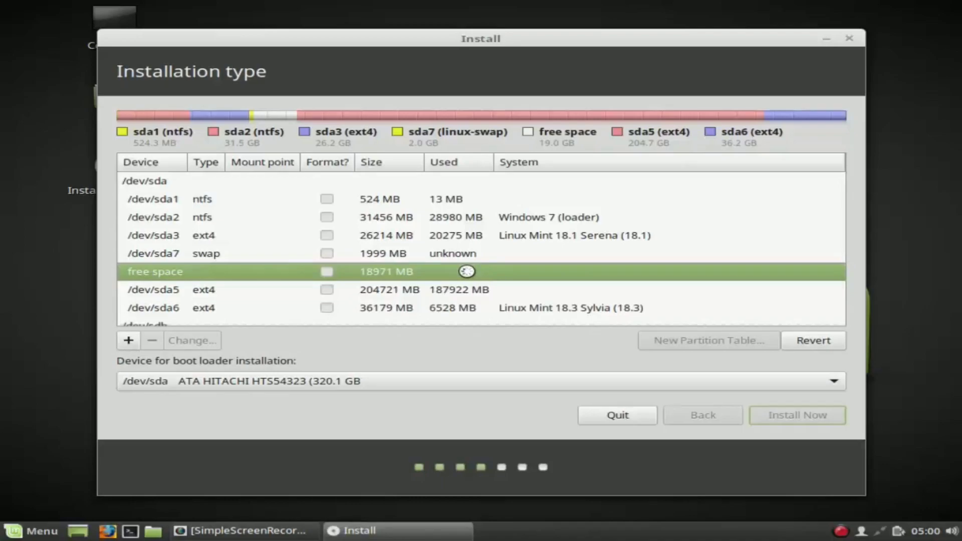
left_click(783, 413)
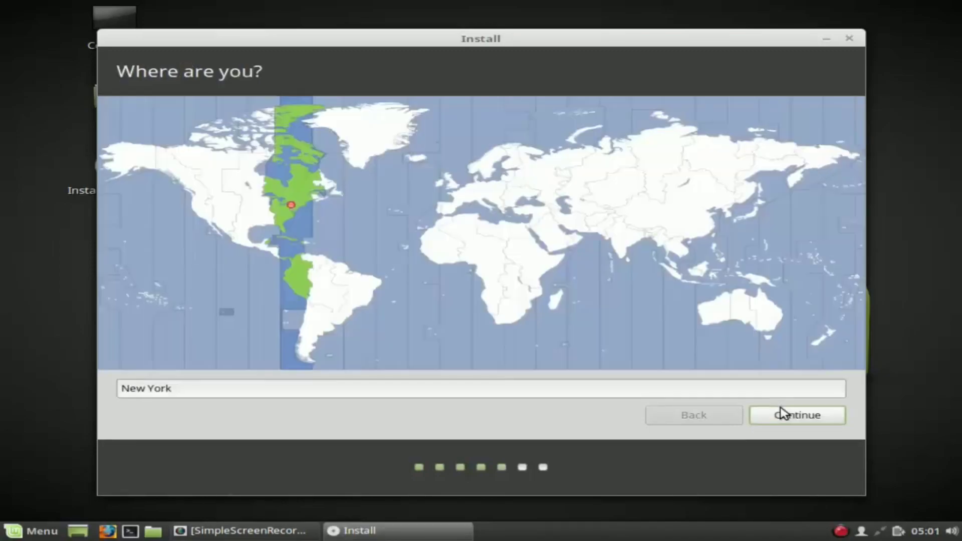
Step: Pick Kolkata, India on the time zone map and continue
left_click(624, 243)
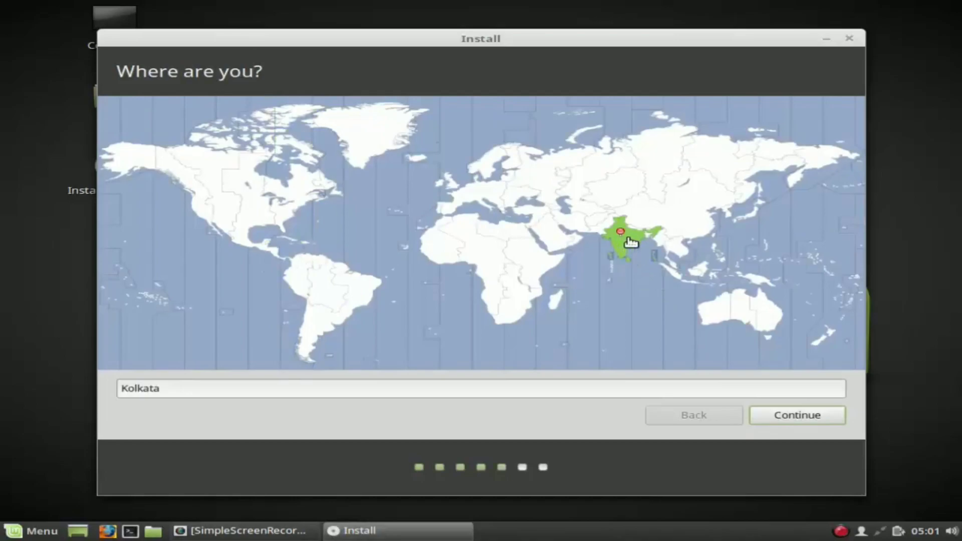
left_click(796, 418)
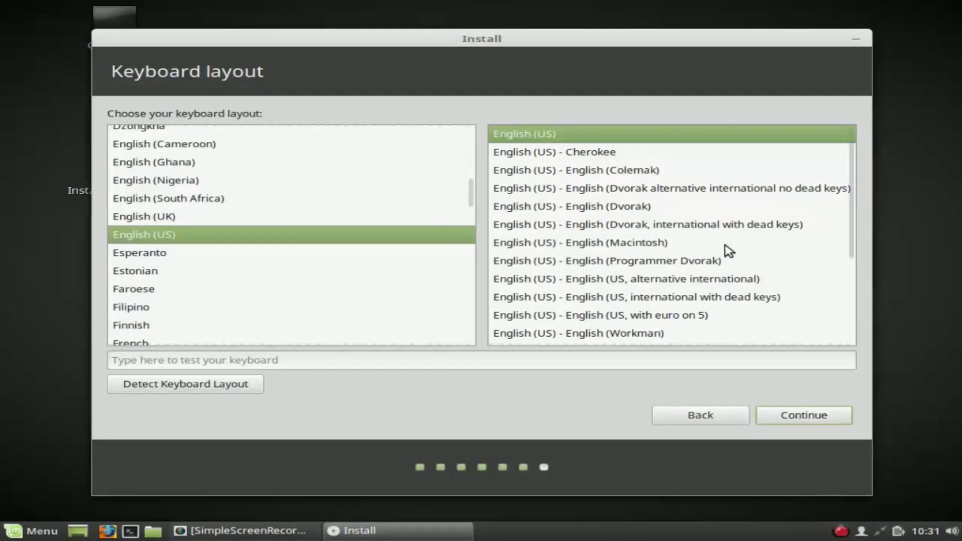
Step: Keep the plain English (US) keyboard layout and continue
left_click(724, 340)
scroll(786, 290, "down", 5)
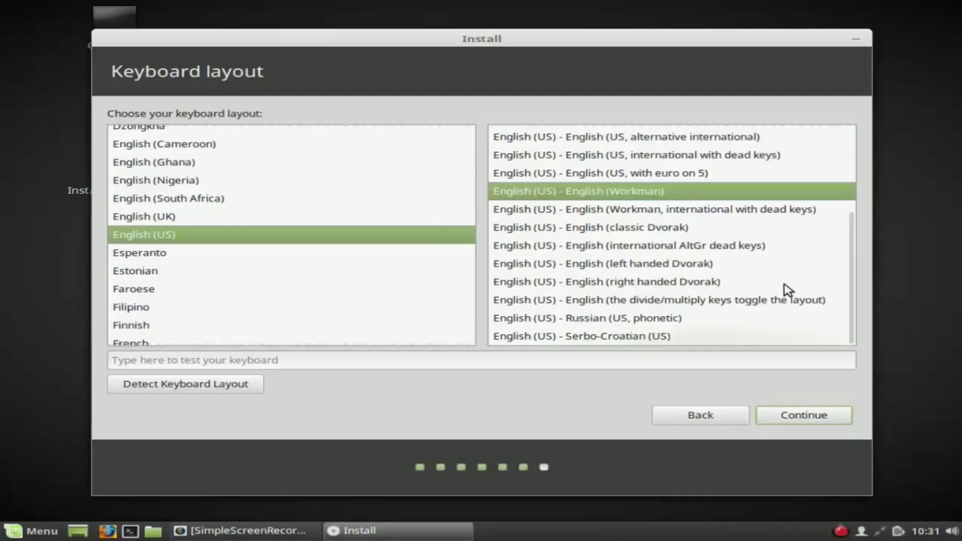
scroll(787, 290, "up", 5)
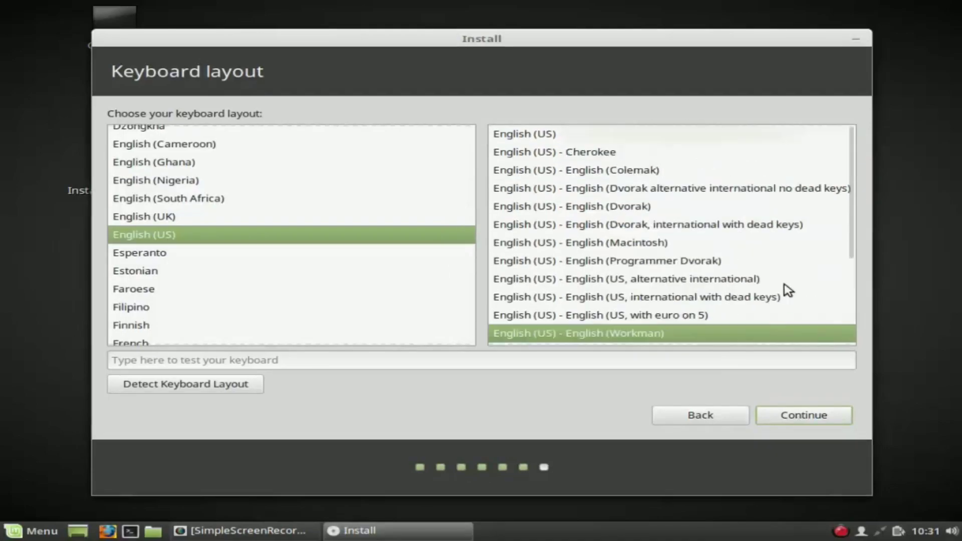
left_click(564, 134)
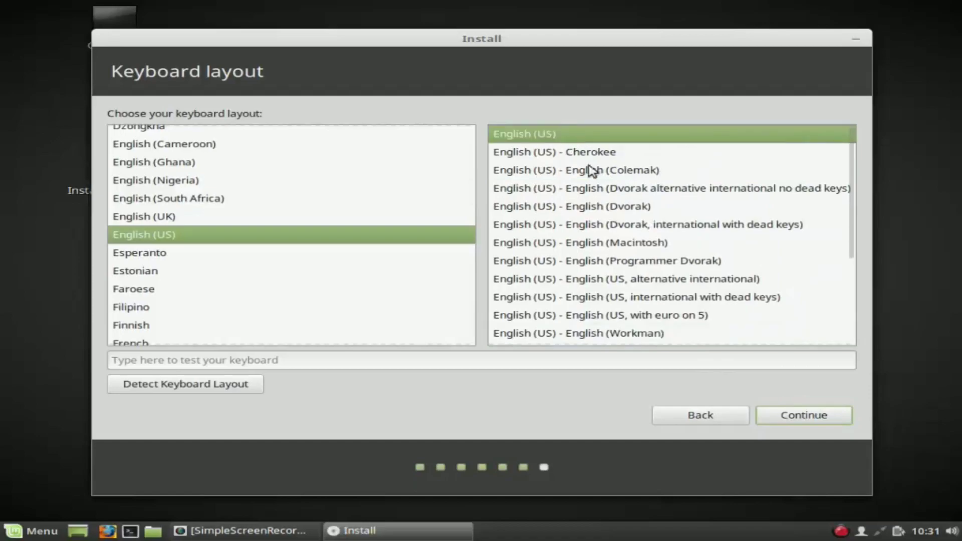
left_click(805, 416)
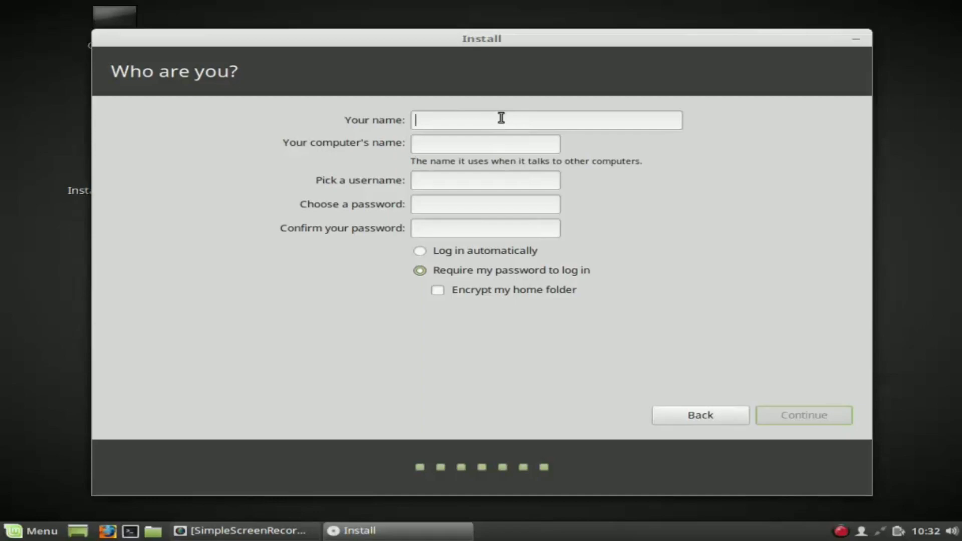
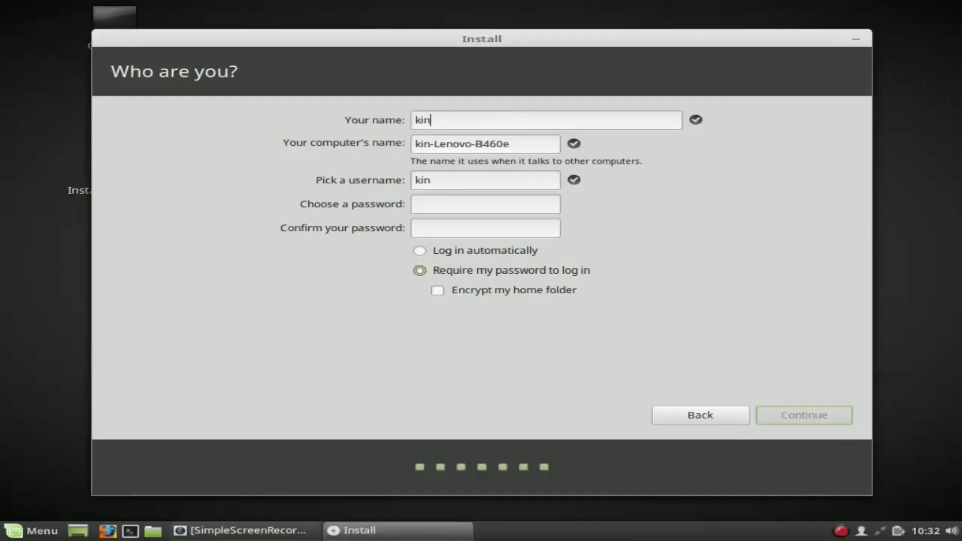
Step: Enter the user's name and password, confirm the password, and start the installation
left_click(451, 206)
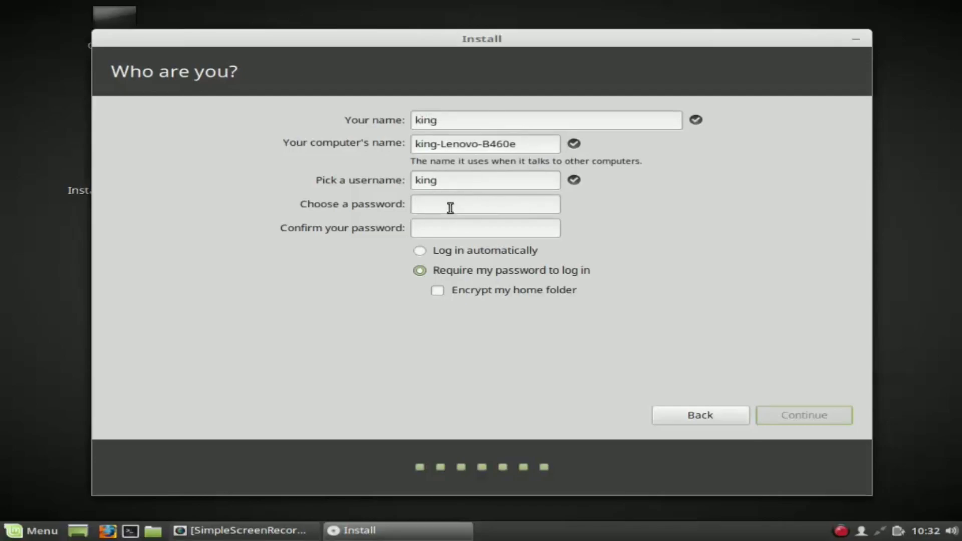
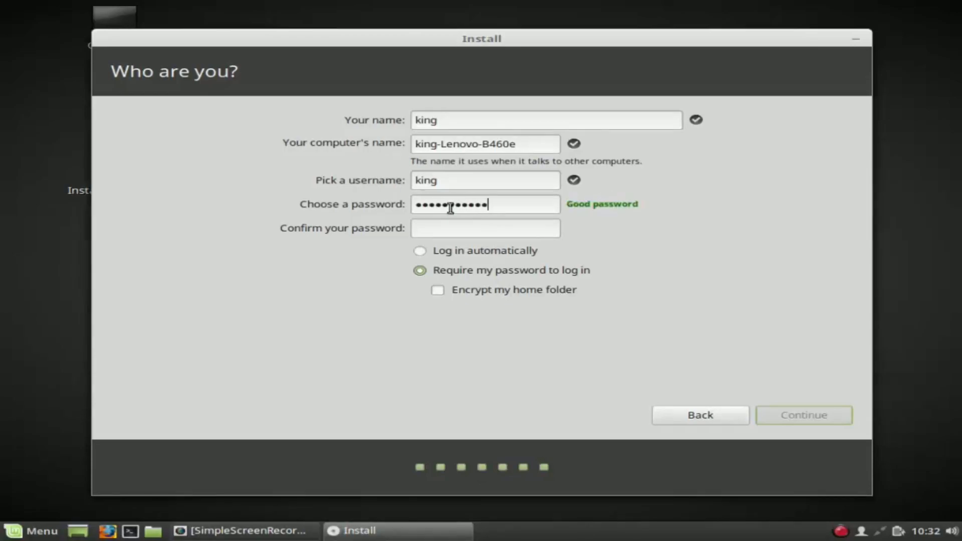
key("Tab")
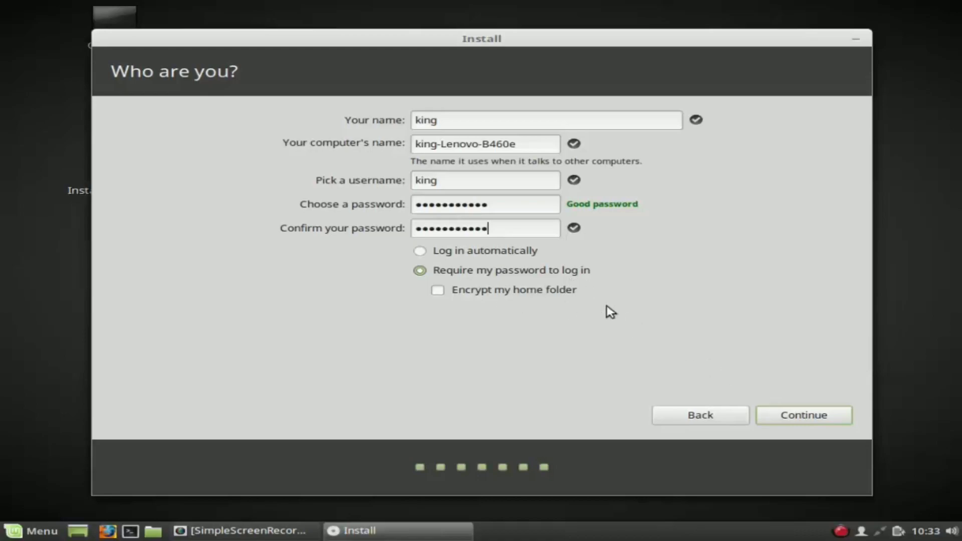
left_click(796, 414)
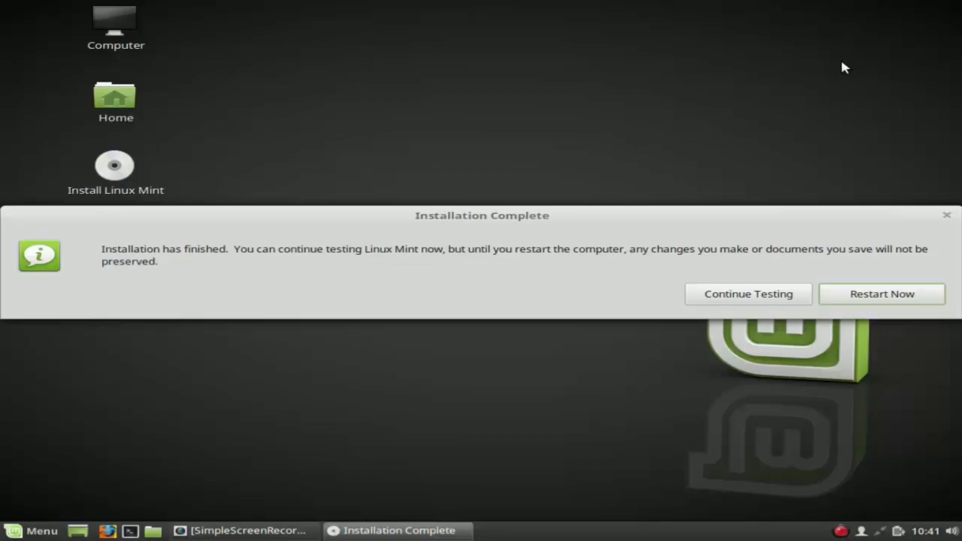
Step: Choose Continue Testing in the Installation Complete dialog rather than restarting
left_click(706, 299)
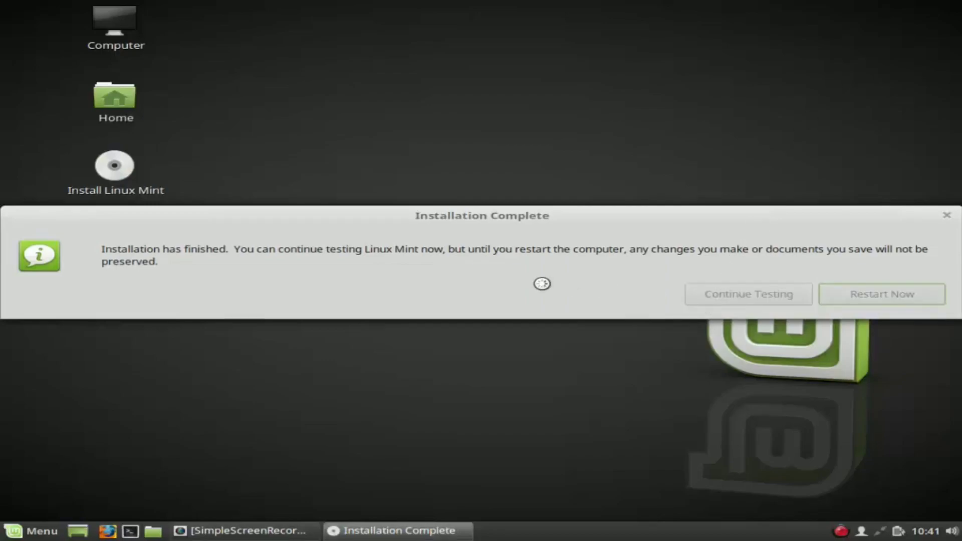